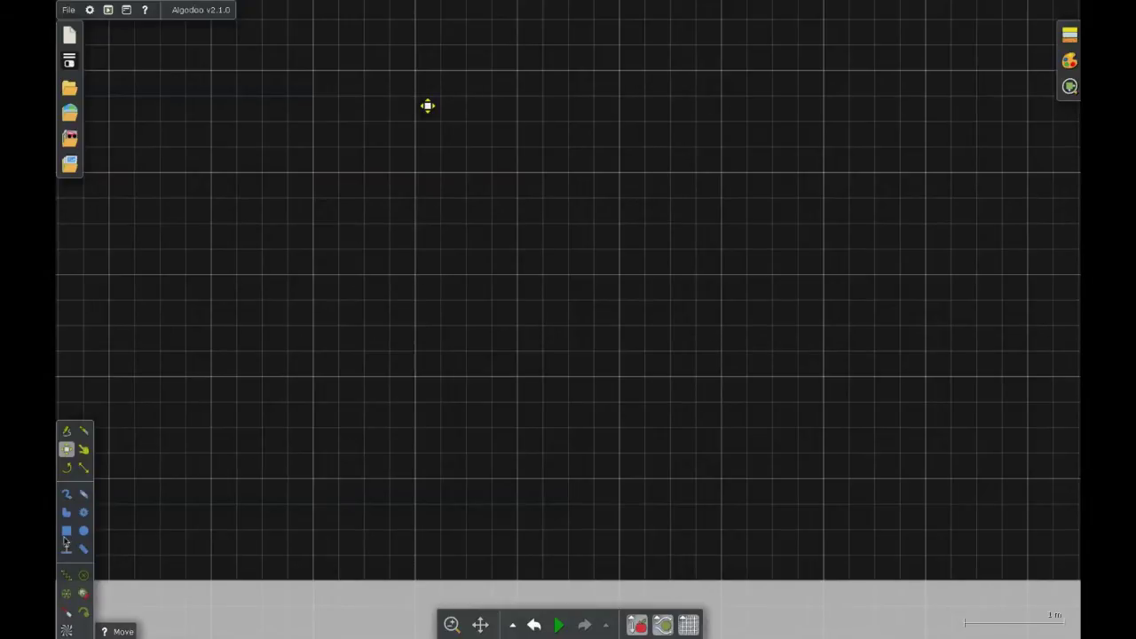
Step: Draw two parallel 5 m top bars joined by a small left end block
click(67, 532)
drag(313, 71, 824, 95)
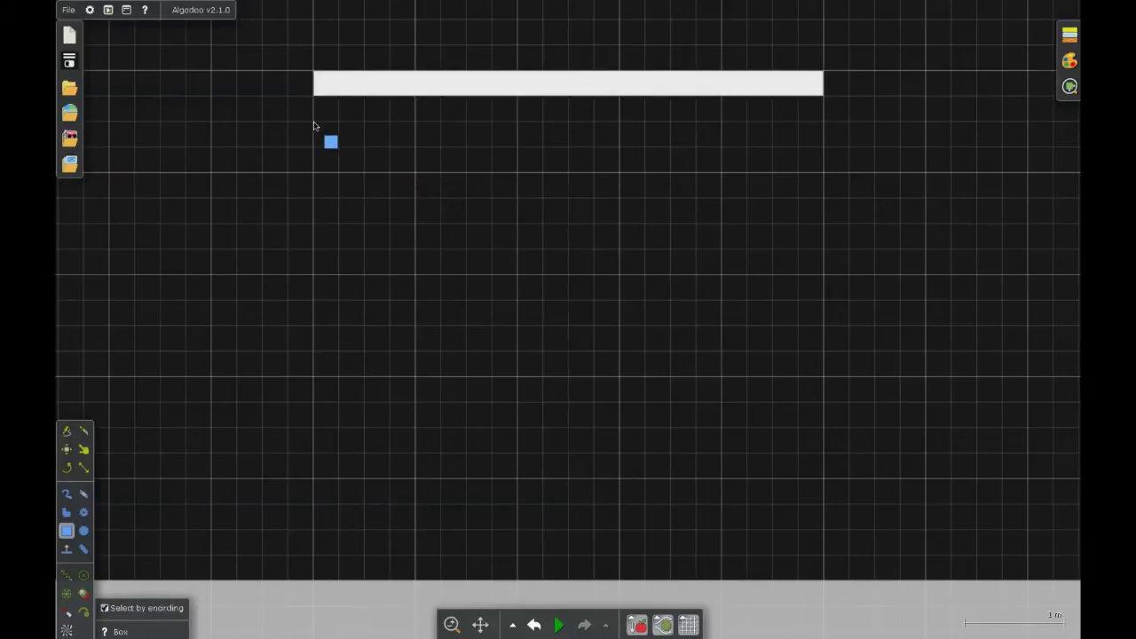
drag(313, 125, 823, 155)
drag(313, 71, 343, 145)
Step: Add two 4 m uprights, the bottom bar, a 1.5 m bar and a short right end block
drag(798, 71, 826, 480)
drag(723, 124, 755, 482)
drag(722, 452, 951, 477)
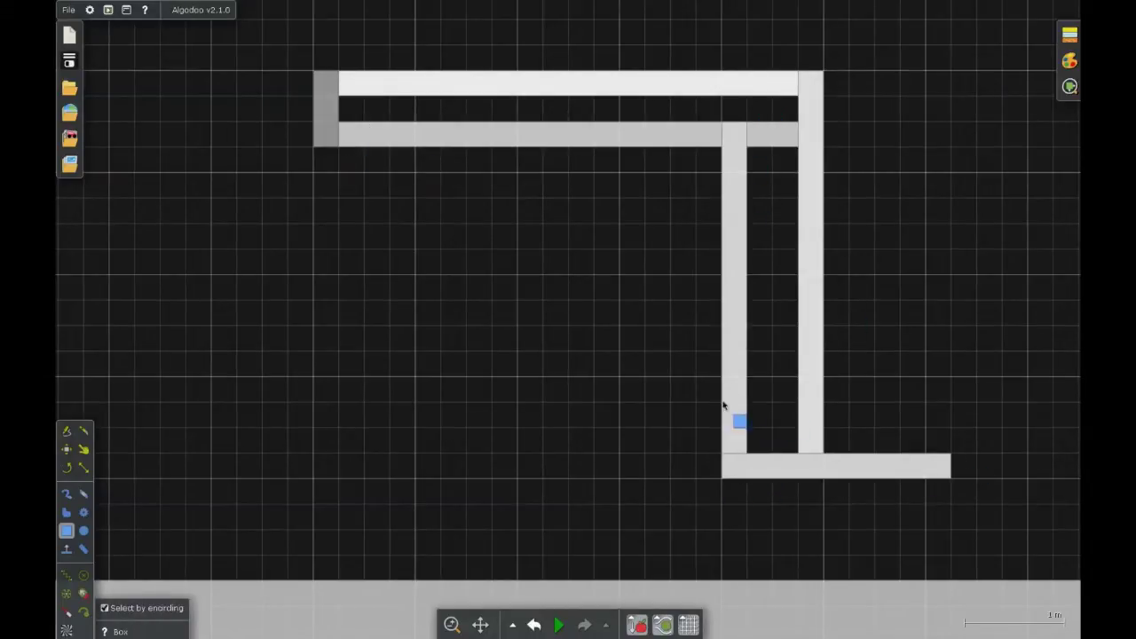
mouse_move(798, 403)
mouse_down()
mouse_move(959, 449)
mouse_move(951, 428)
mouse_up()
drag(951, 402, 925, 480)
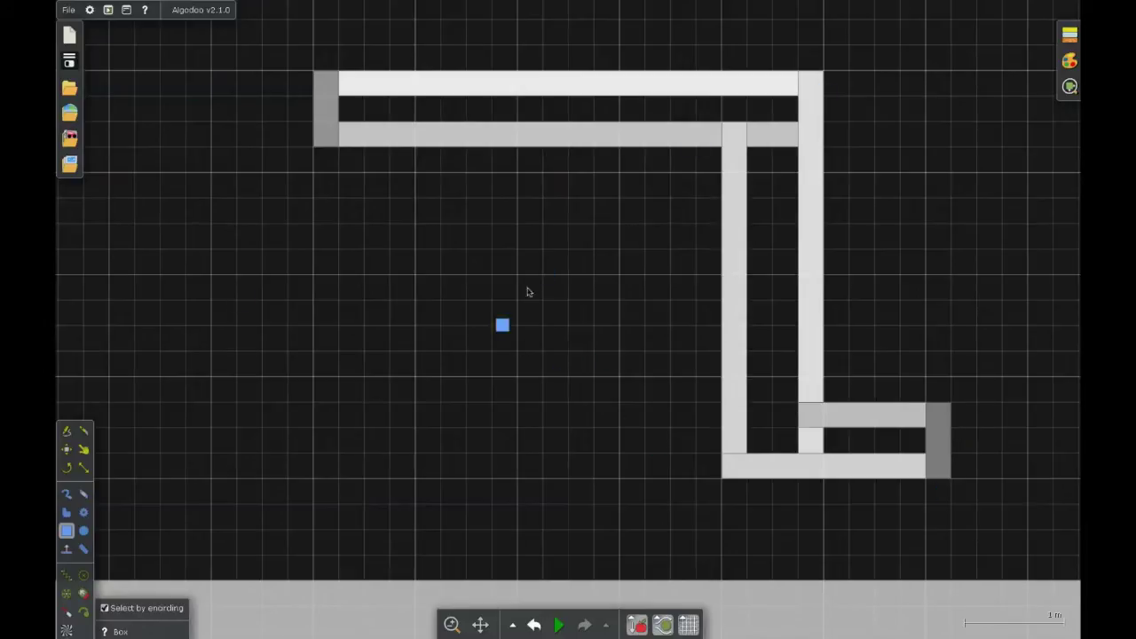
drag(806, 329, 749, 330)
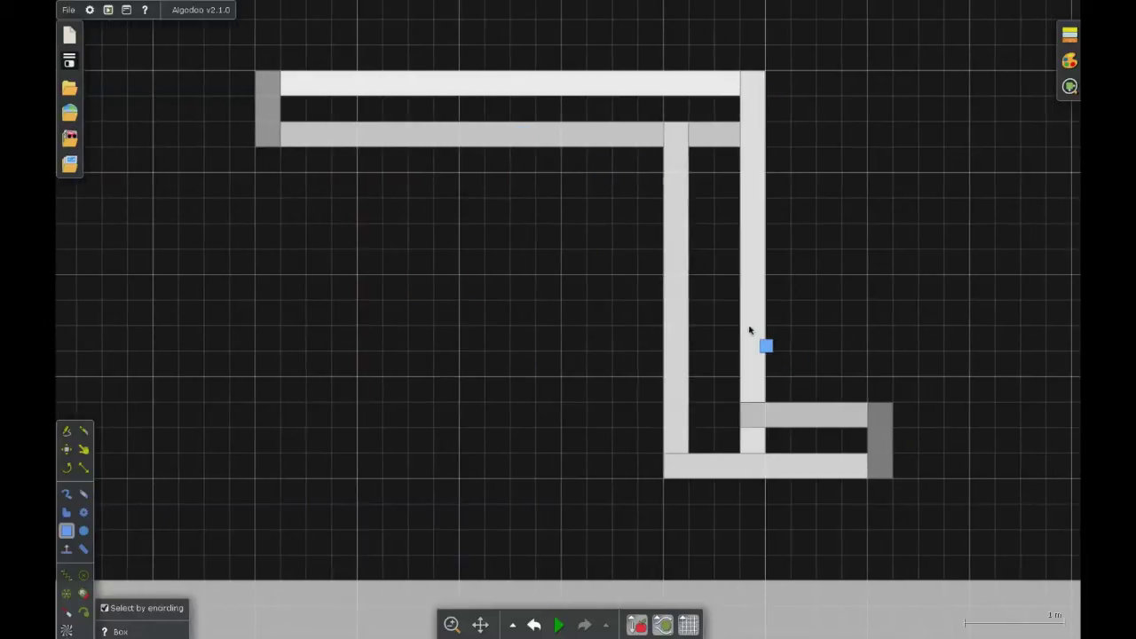
click(65, 530)
Step: Pin the left end block, the top junctions and the top-right corner with axles
click(67, 596)
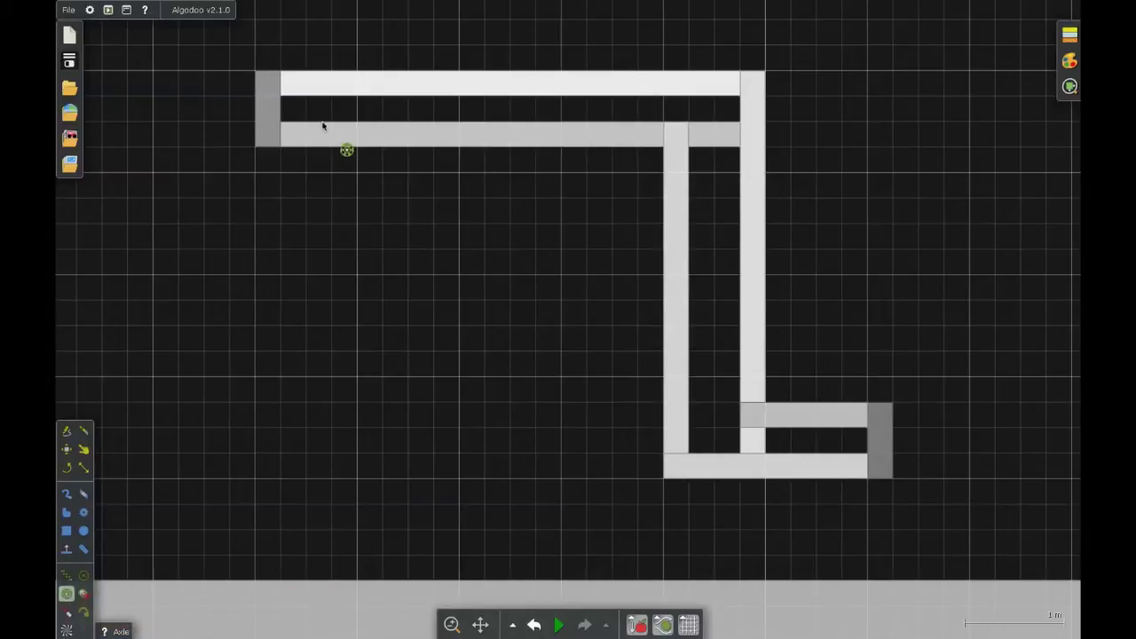
right_click(689, 625)
click(268, 137)
click(676, 136)
click(751, 136)
click(752, 82)
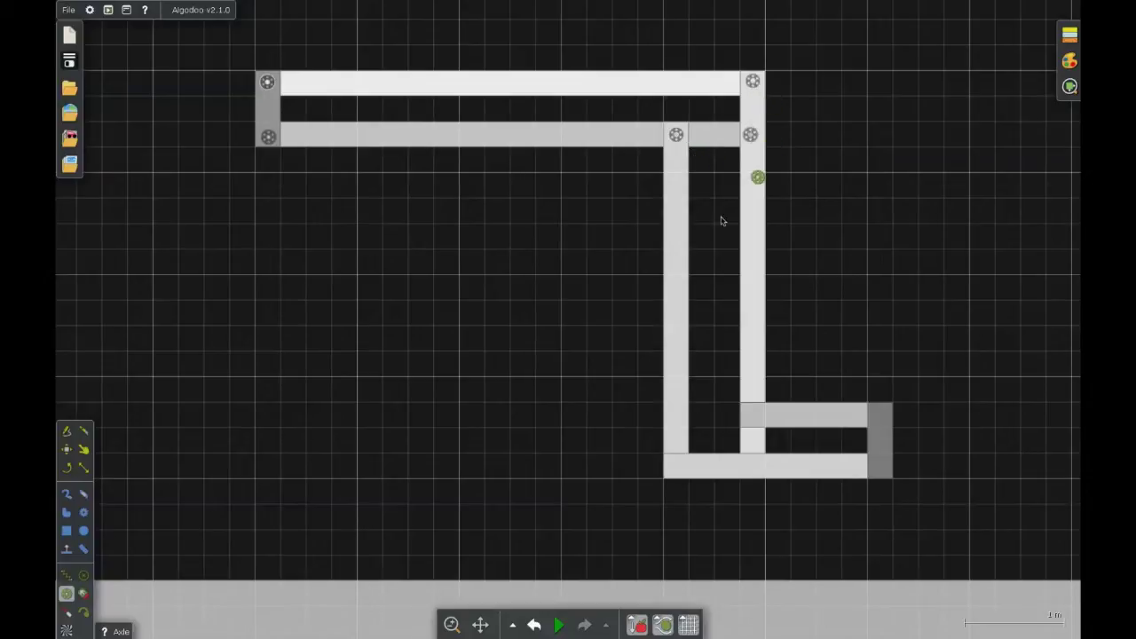
Step: Pin the three bottom junctions with axles, then encircle the whole linkage to select it
click(678, 466)
click(755, 415)
click(753, 466)
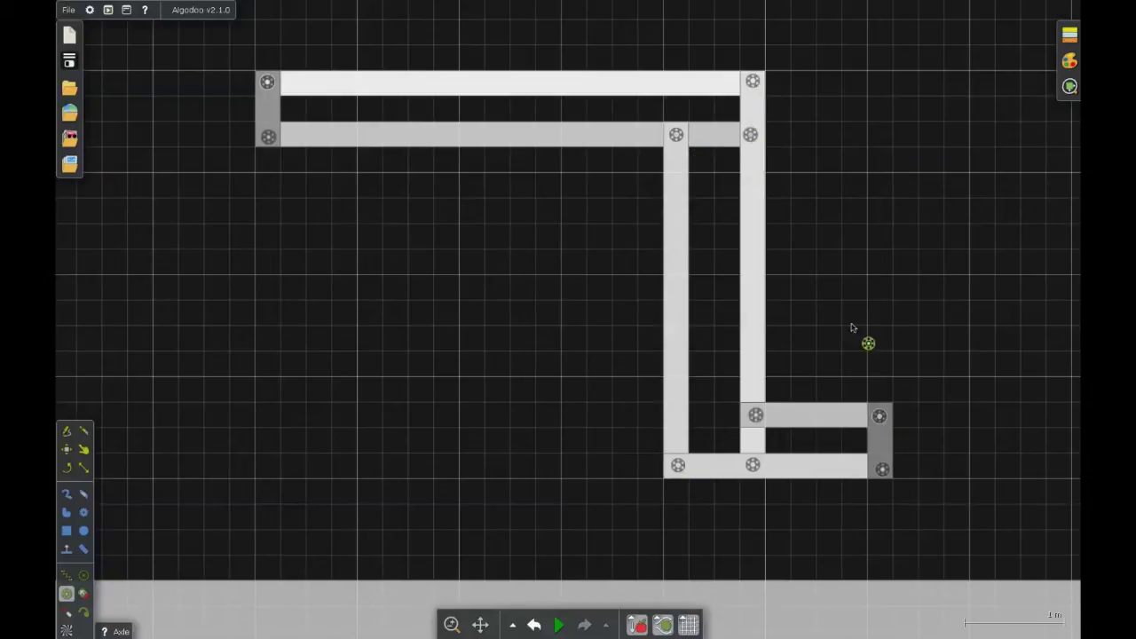
click(66, 431)
mouse_move(306, 37)
mouse_down()
mouse_move(258, 41)
mouse_move(189, 246)
mouse_move(296, 437)
mouse_move(591, 516)
mouse_move(898, 513)
mouse_move(984, 398)
mouse_move(914, 170)
mouse_move(791, 20)
mouse_move(306, 38)
mouse_up()
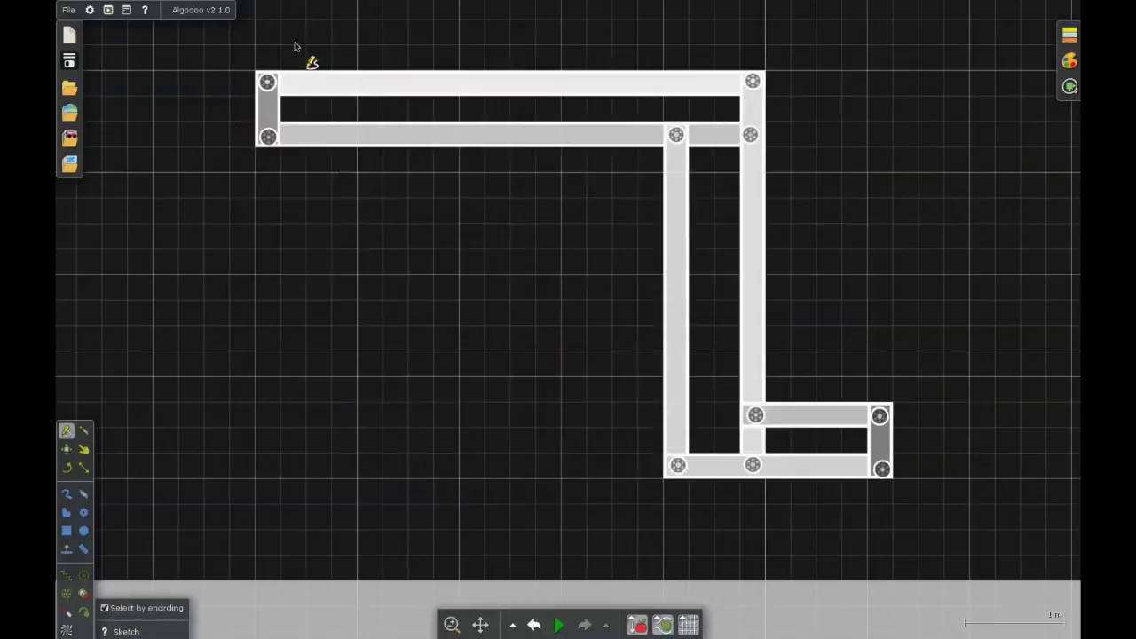
Step: Rotate the selected linkage about 60 degrees and zoom out to see it all
click(66, 468)
drag(751, 101, 674, 251)
scroll(632, 237, down, 3)
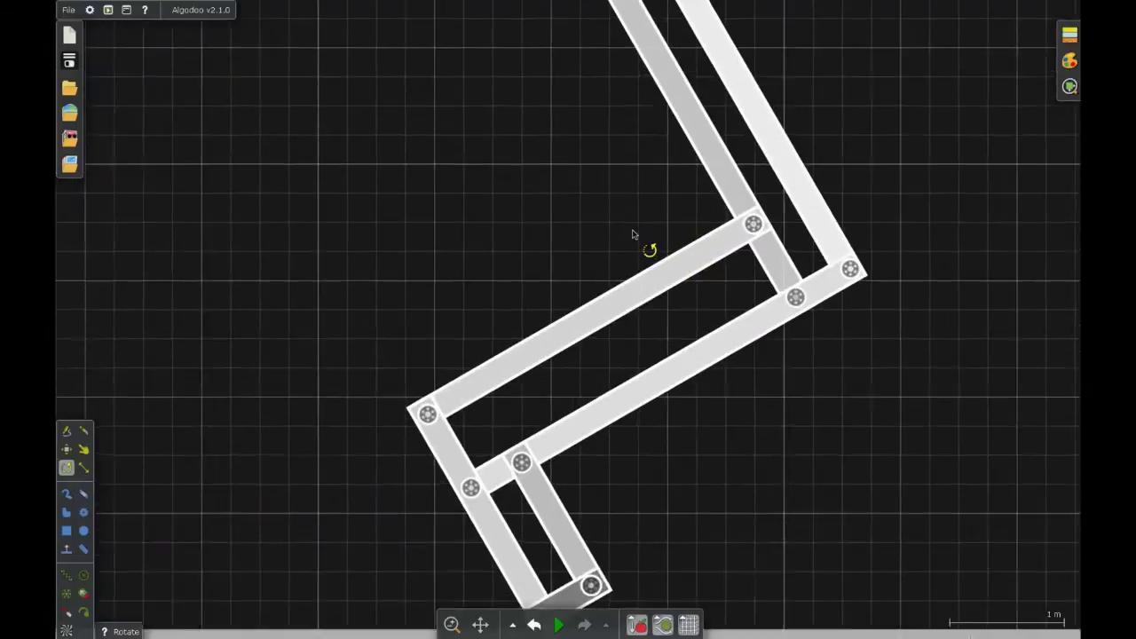
scroll(623, 228, down, 2)
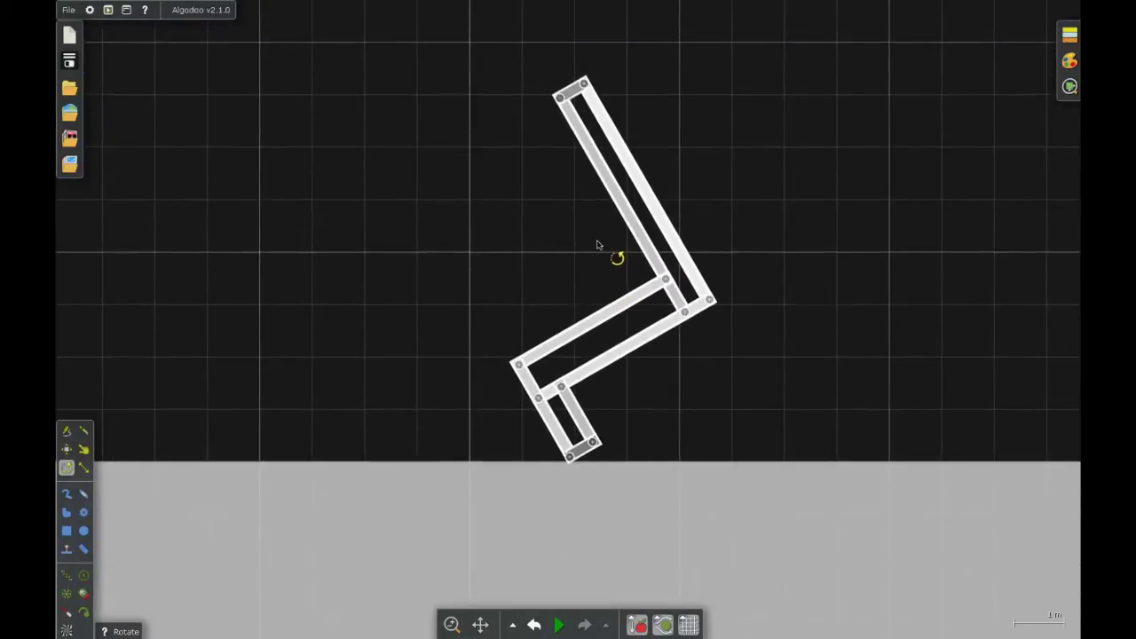
key(m)
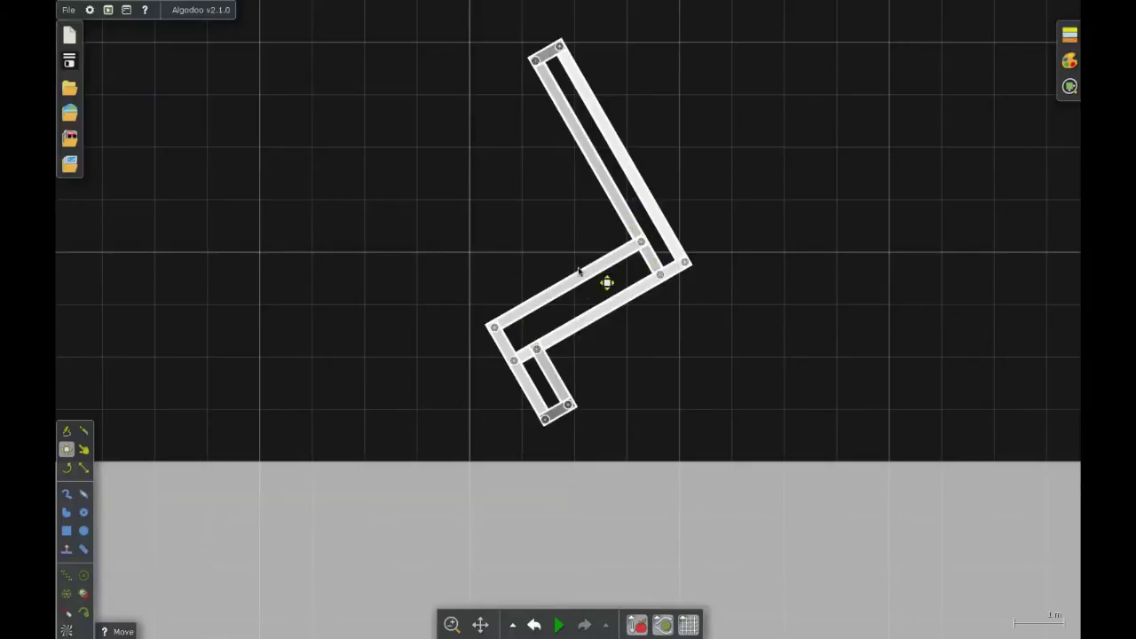
Step: Tilt the inner diagonal bar 45 degrees, resize it, and re-angle the short lower bar
key(r)
drag(568, 282, 628, 198)
key(s)
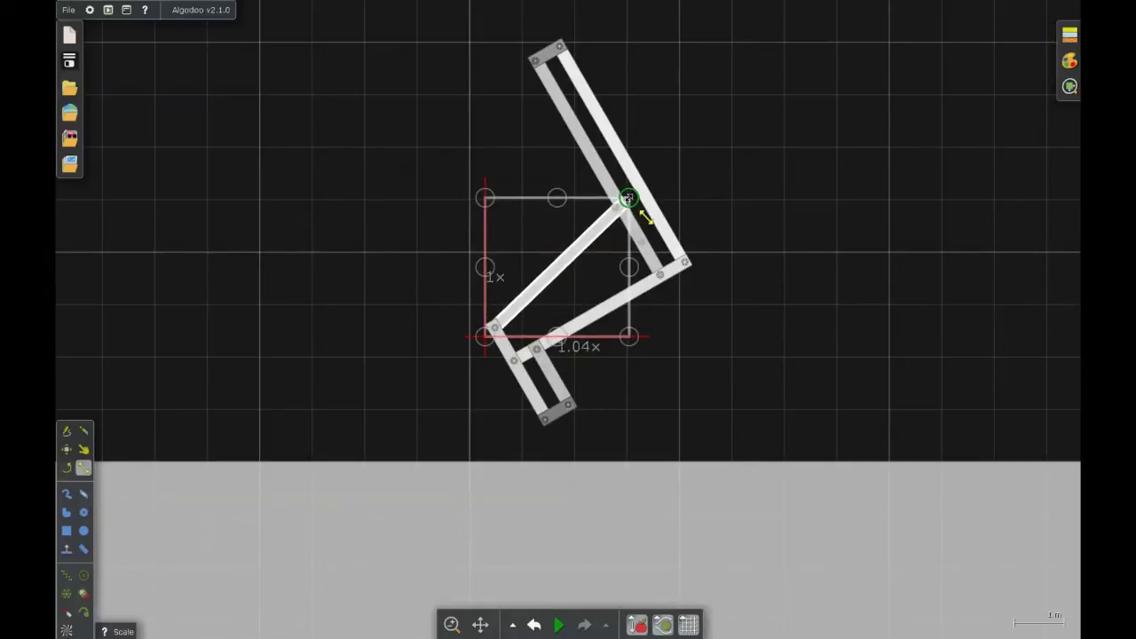
key(r)
drag(551, 373, 579, 390)
key(m)
Step: Move the old axle off the crossing, pin the bars at their new crossing, and delete the top end block
click(409, 352)
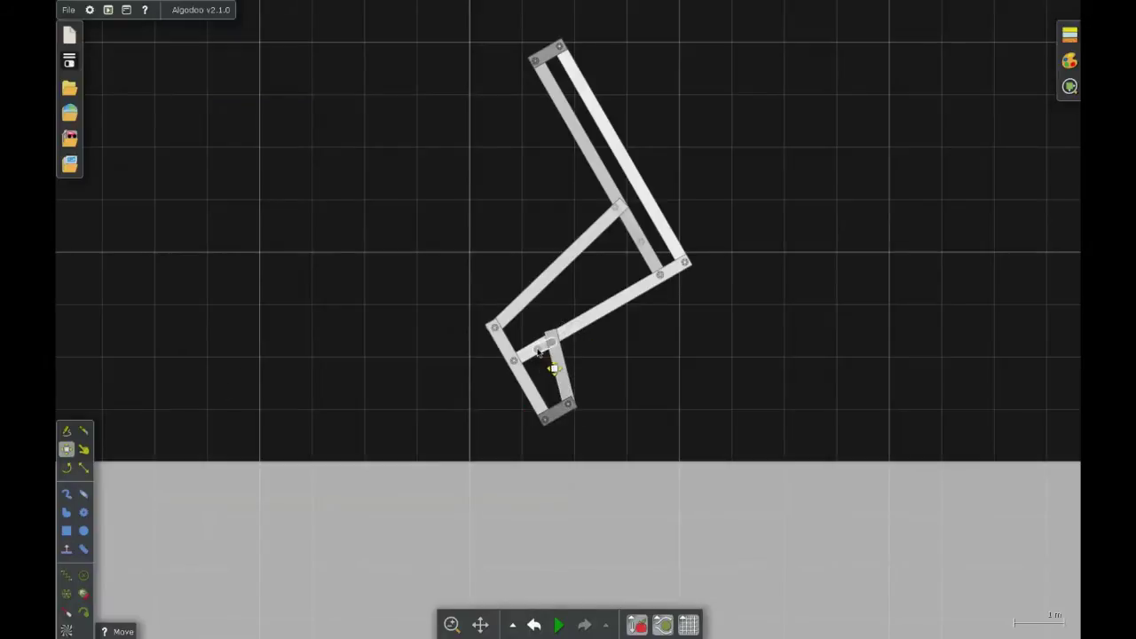
drag(543, 348, 382, 182)
key(a)
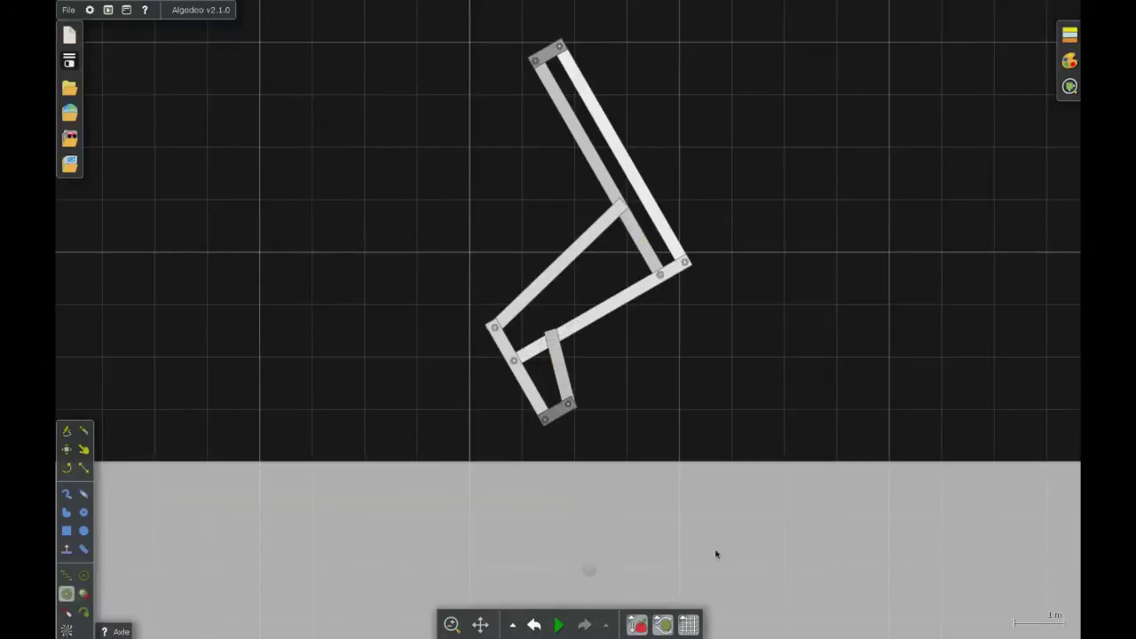
click(552, 339)
key(m)
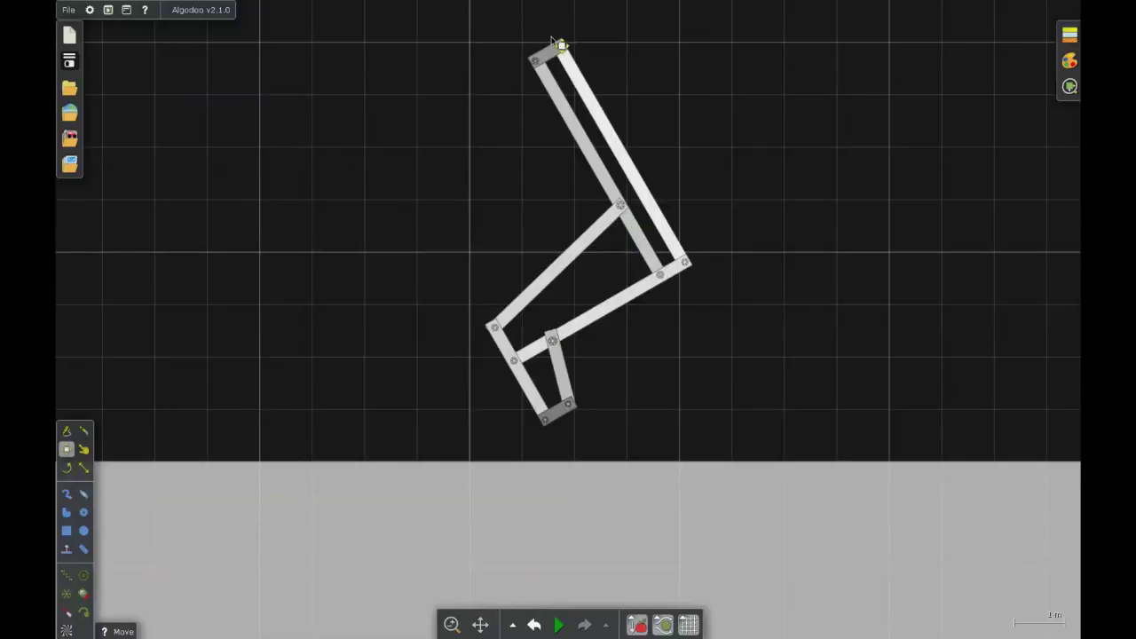
click(551, 45)
key(Delete)
drag(501, 83, 500, 124)
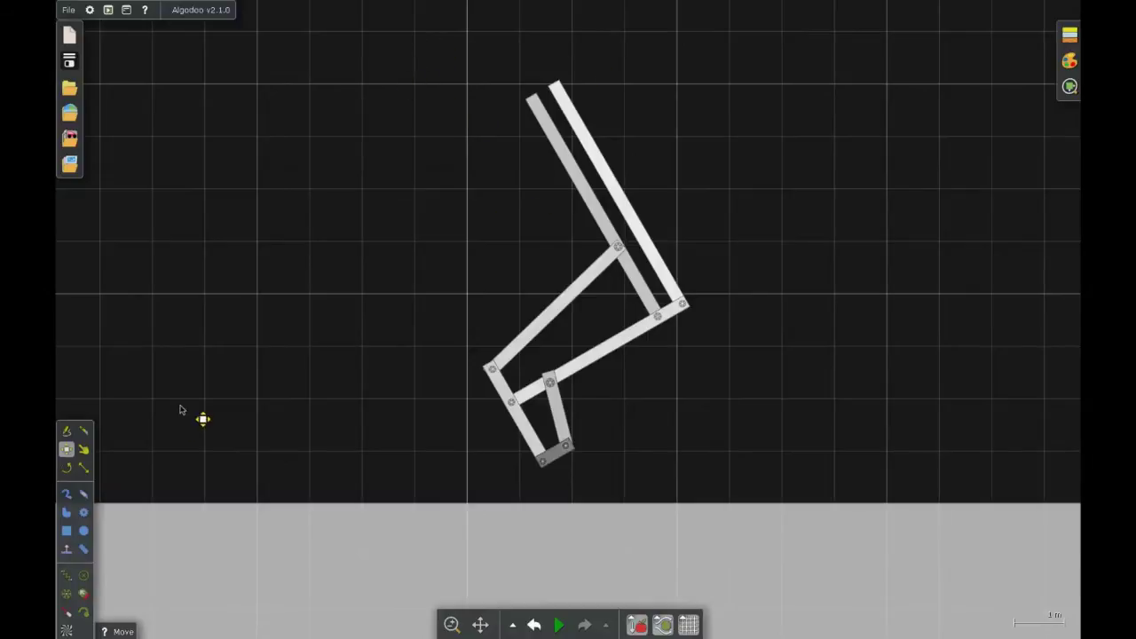
Step: Pin the long bar's top end to the background, then run and reset the simulation
click(67, 593)
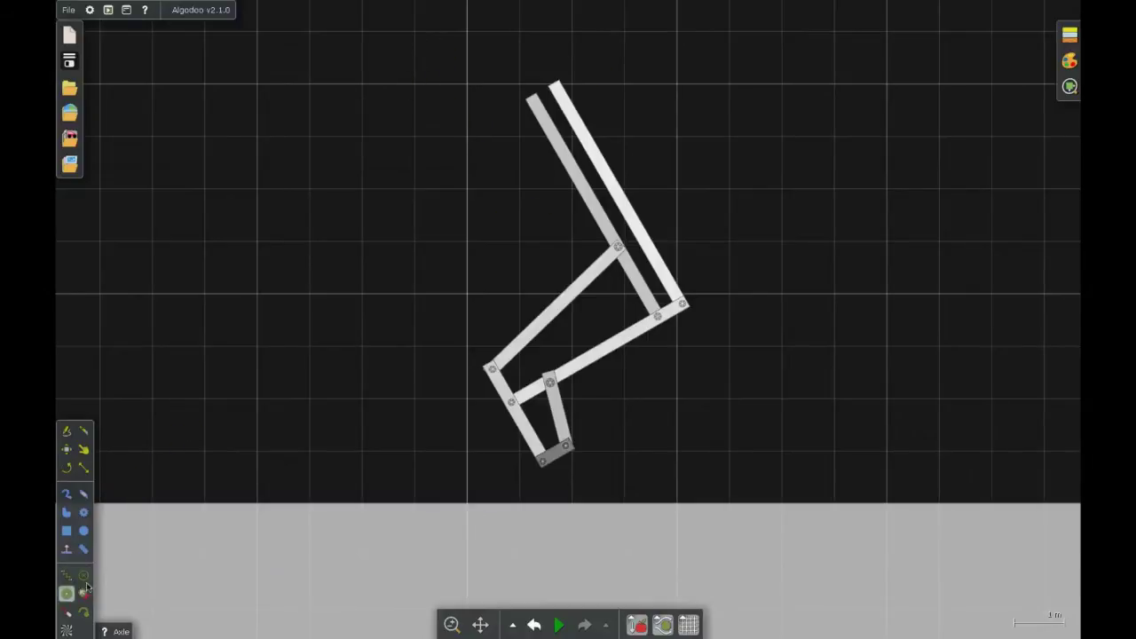
click(557, 90)
mouse_move(560, 625)
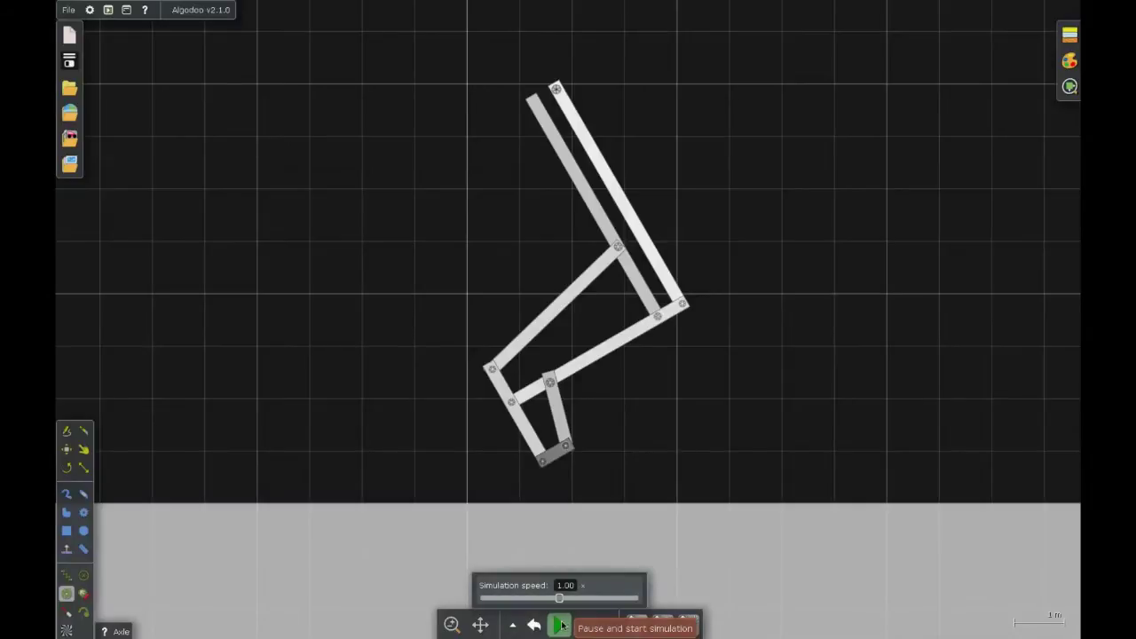
click(561, 625)
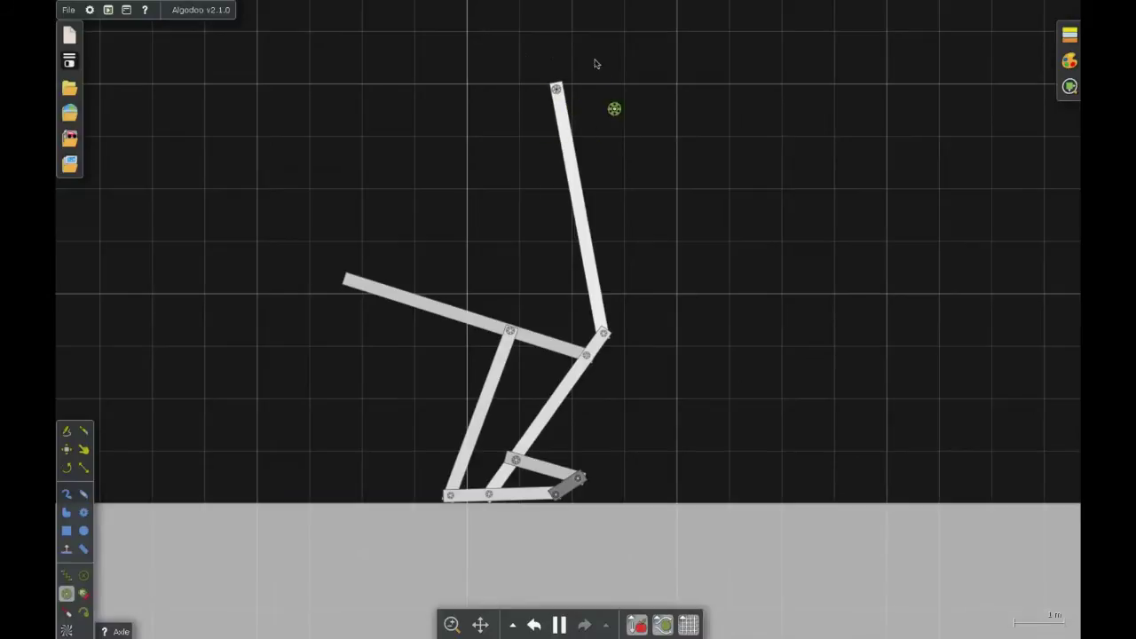
click(533, 625)
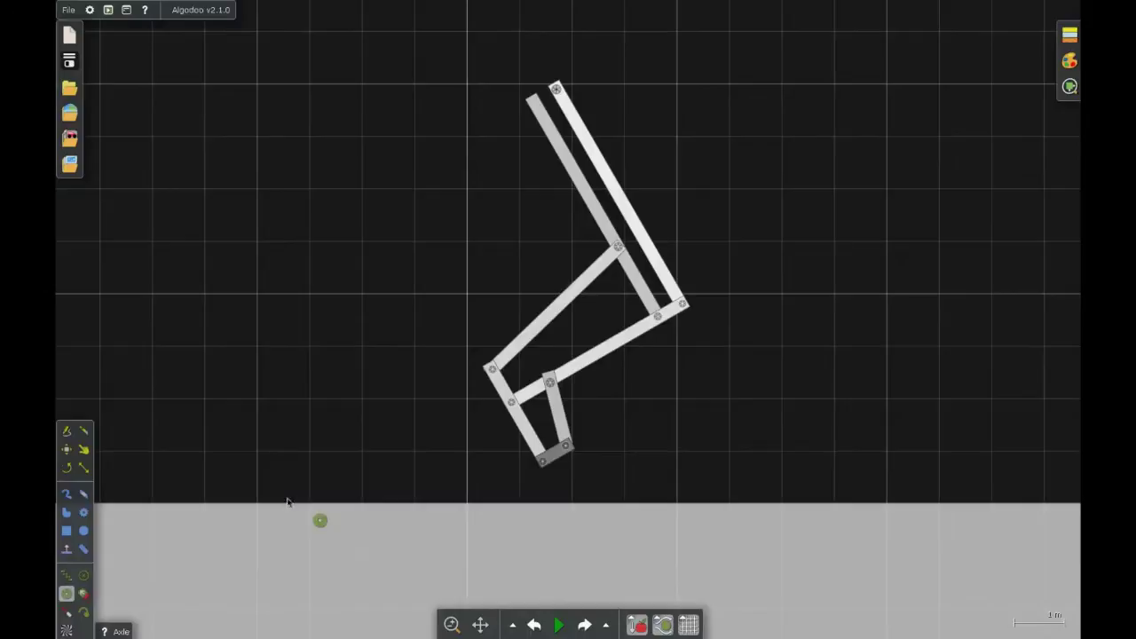
Step: Draw a circle above the leg, move it onto the leg's top, and shrink it to wheel size
click(84, 531)
mouse_move(394, 55)
mouse_down()
mouse_move(468, 135)
mouse_move(453, 109)
mouse_up()
key(m)
drag(429, 61, 482, 106)
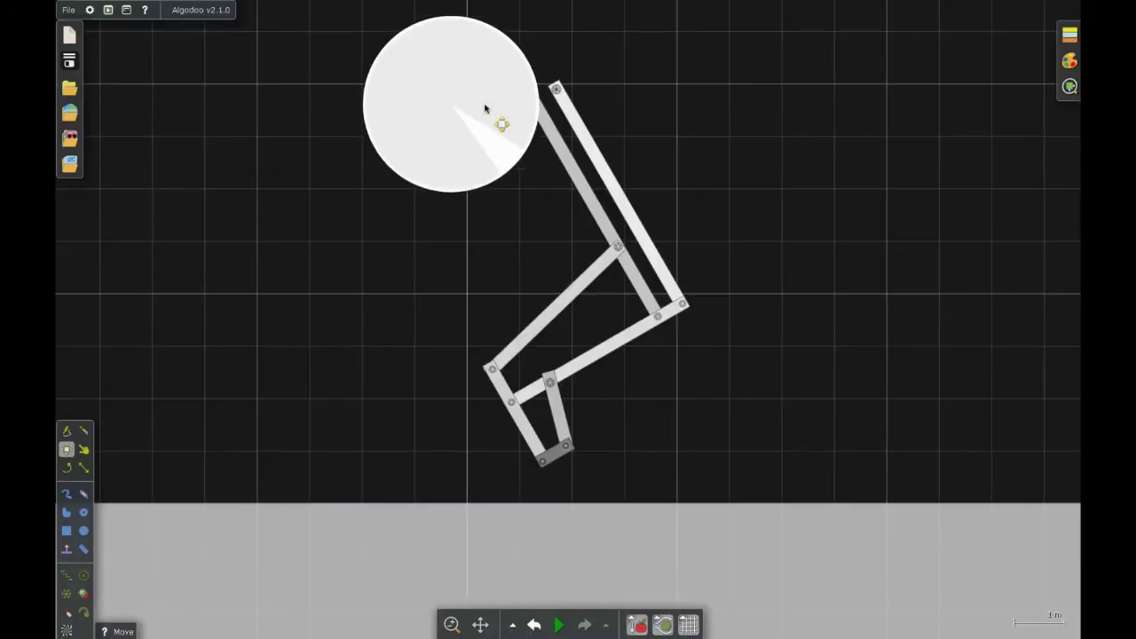
click(83, 468)
mouse_move(362, 182)
mouse_down()
mouse_move(399, 191)
mouse_move(489, 119)
mouse_up()
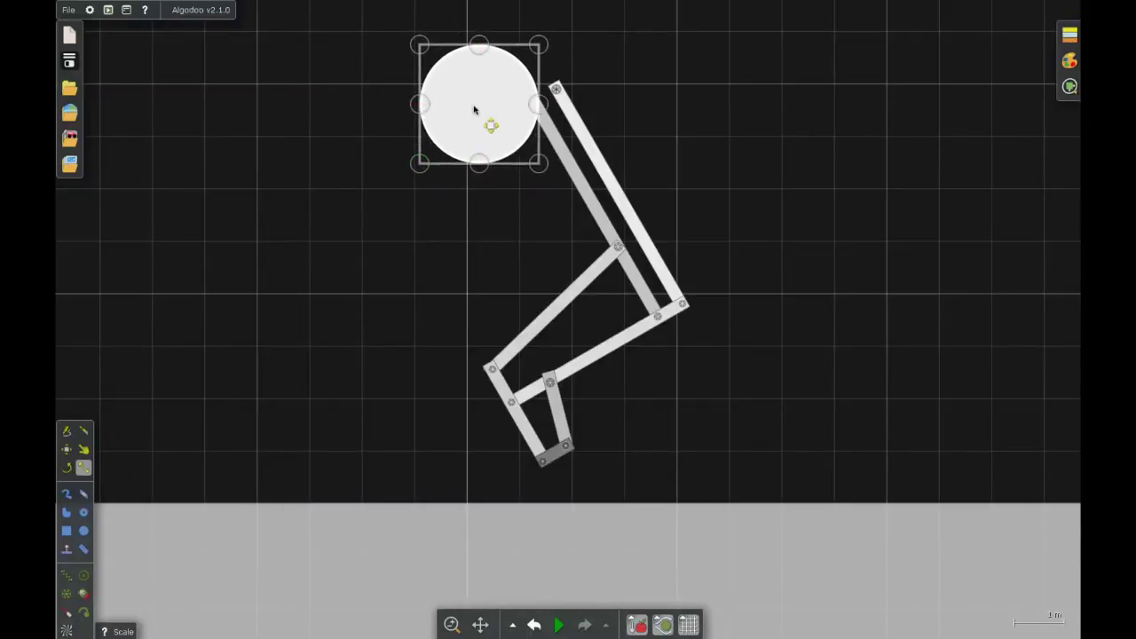
key(a)
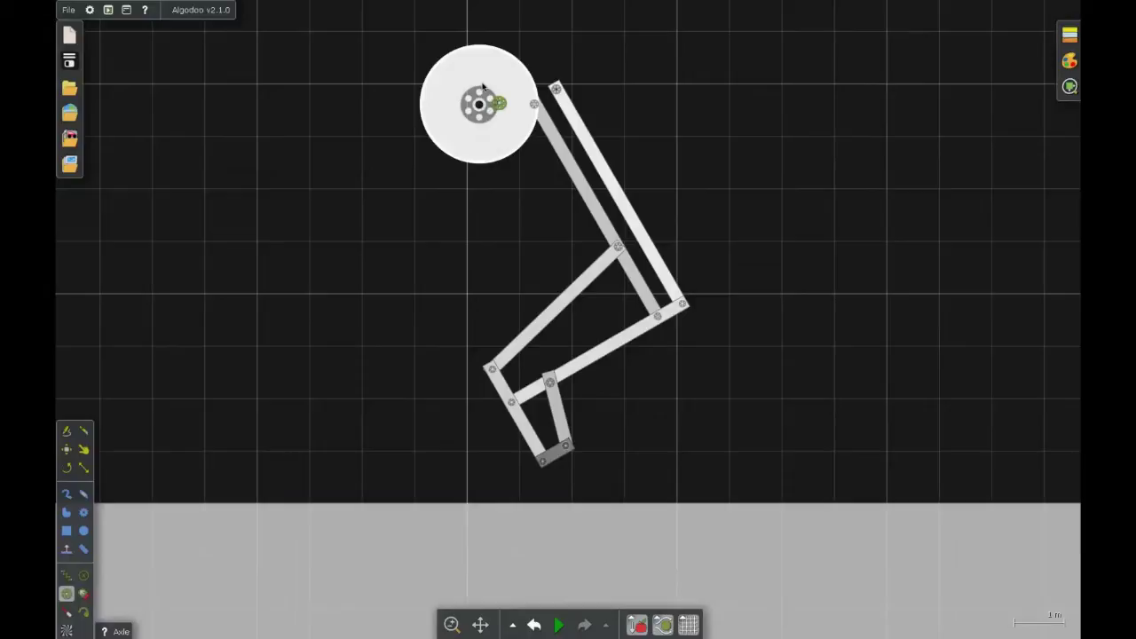
Step: Make the wheel's axle a motor at 15 rpm and 100 Nm, toggled by forward key f
right_click(491, 107)
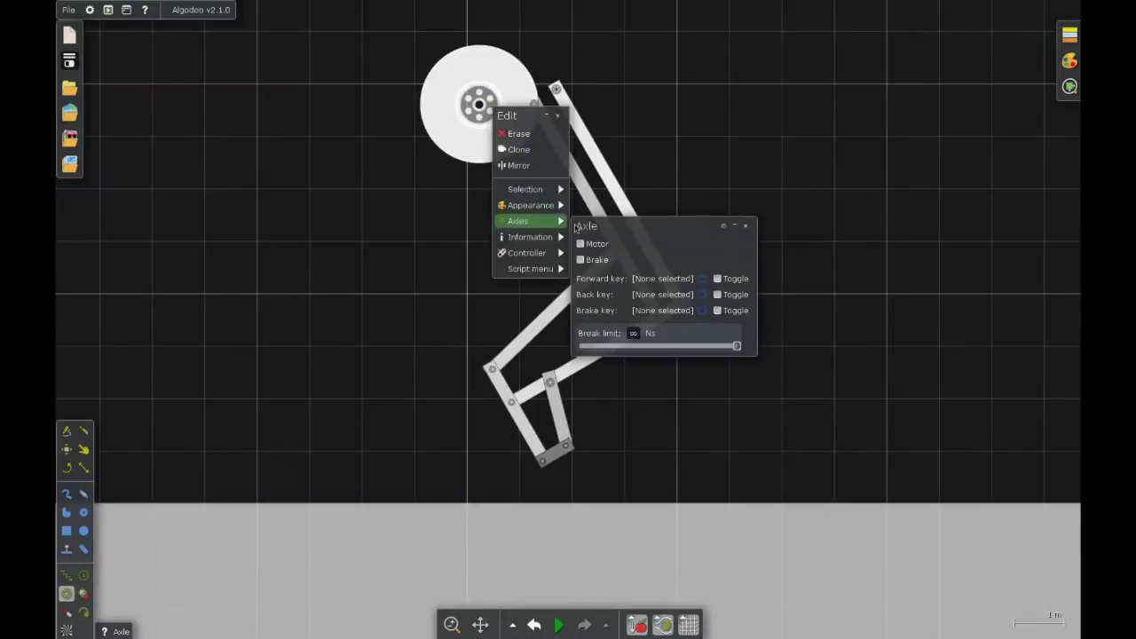
click(581, 245)
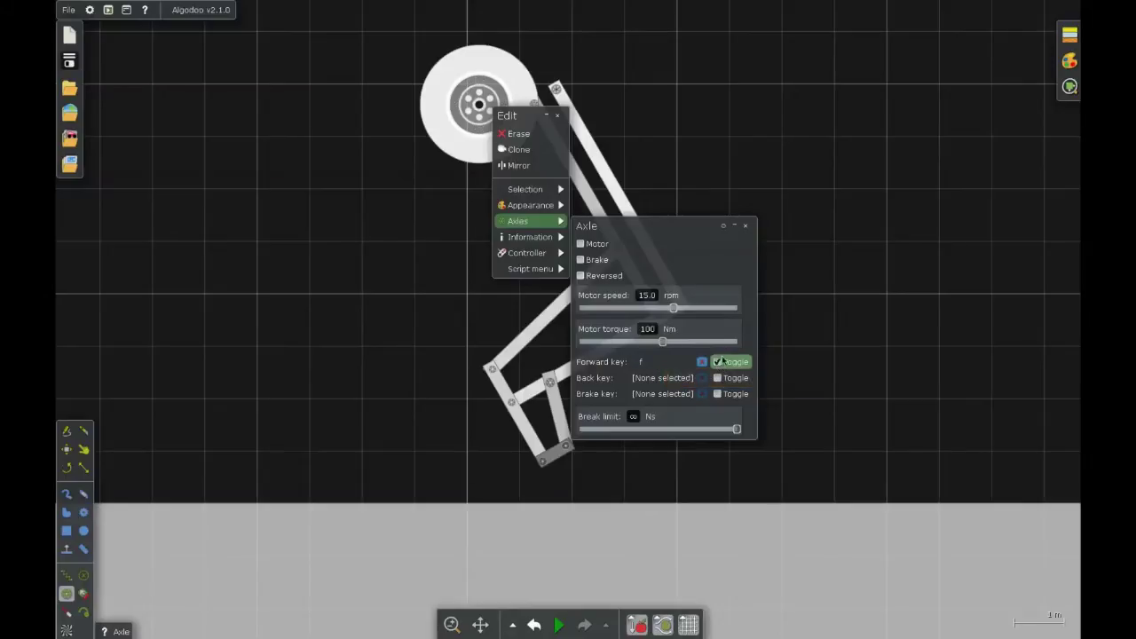
click(746, 226)
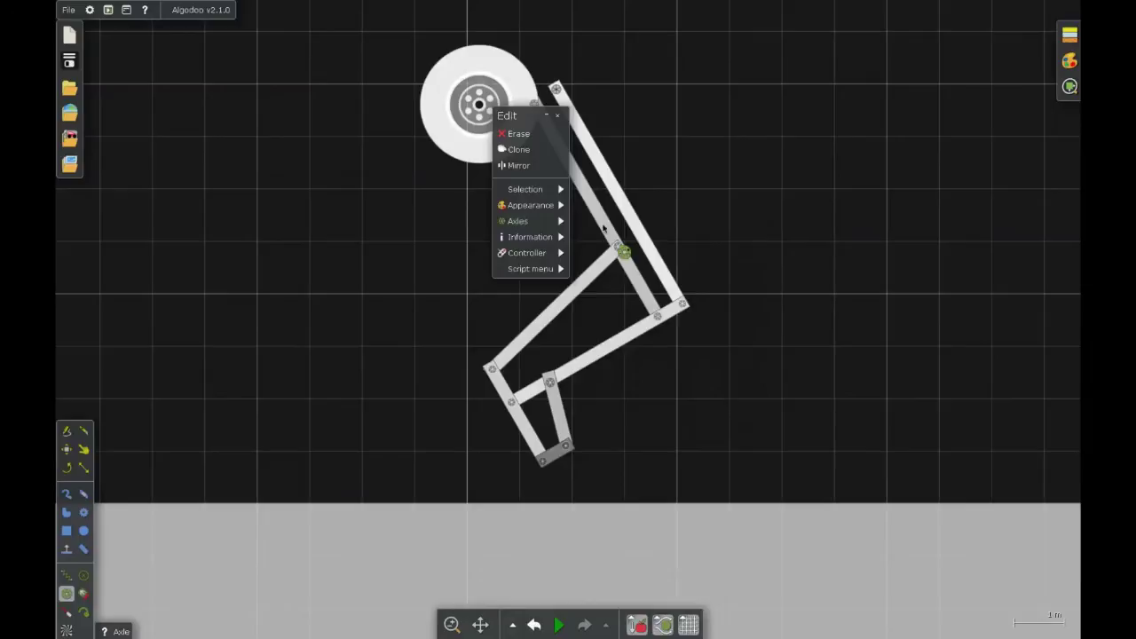
Step: Run the simulation, pause it, then resume so the wheel drives the leg
click(559, 625)
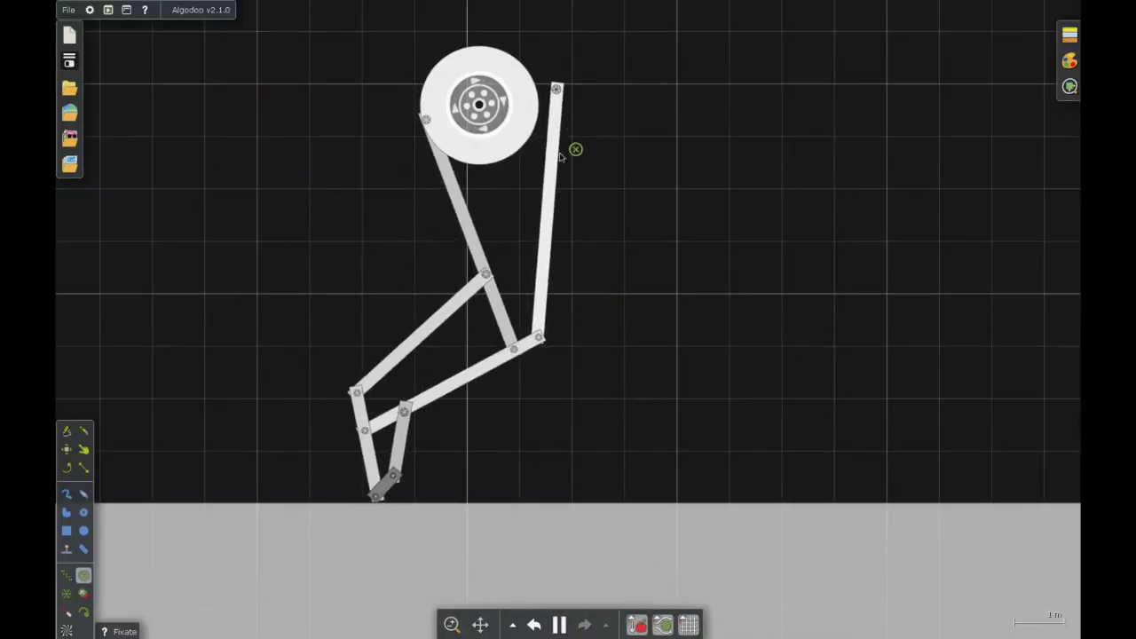
key(space)
key(m)
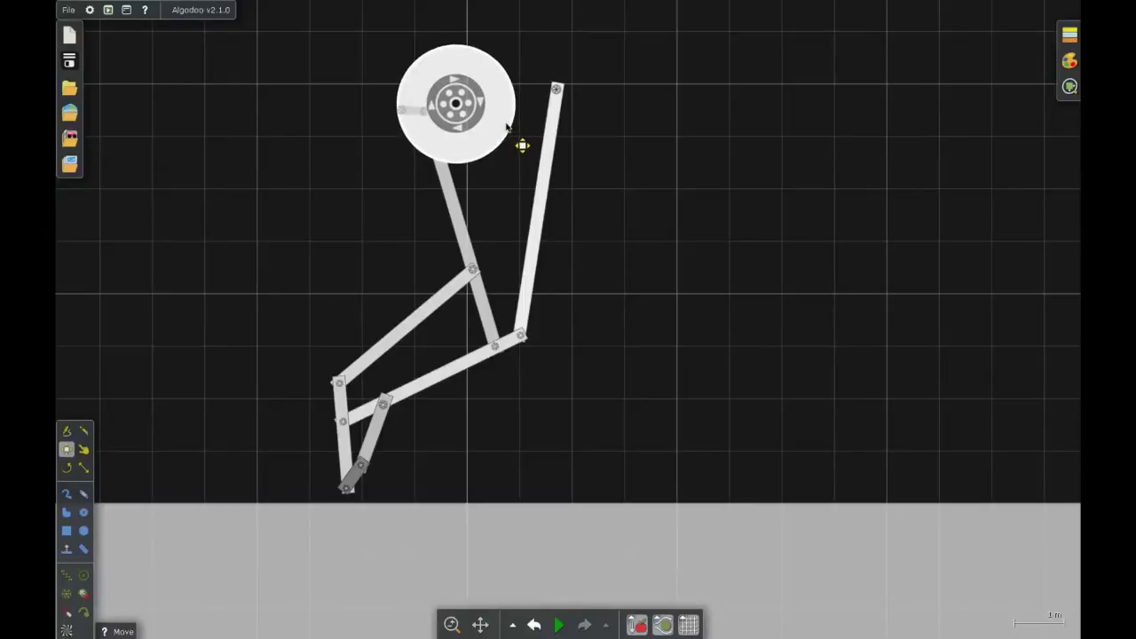
click(560, 626)
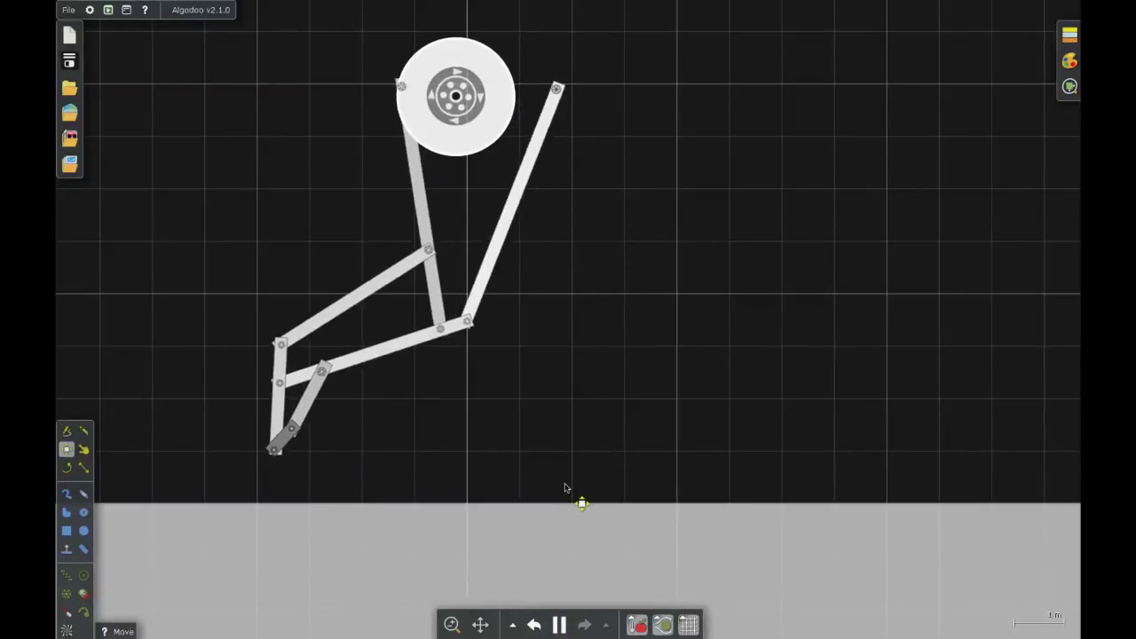
key(f)
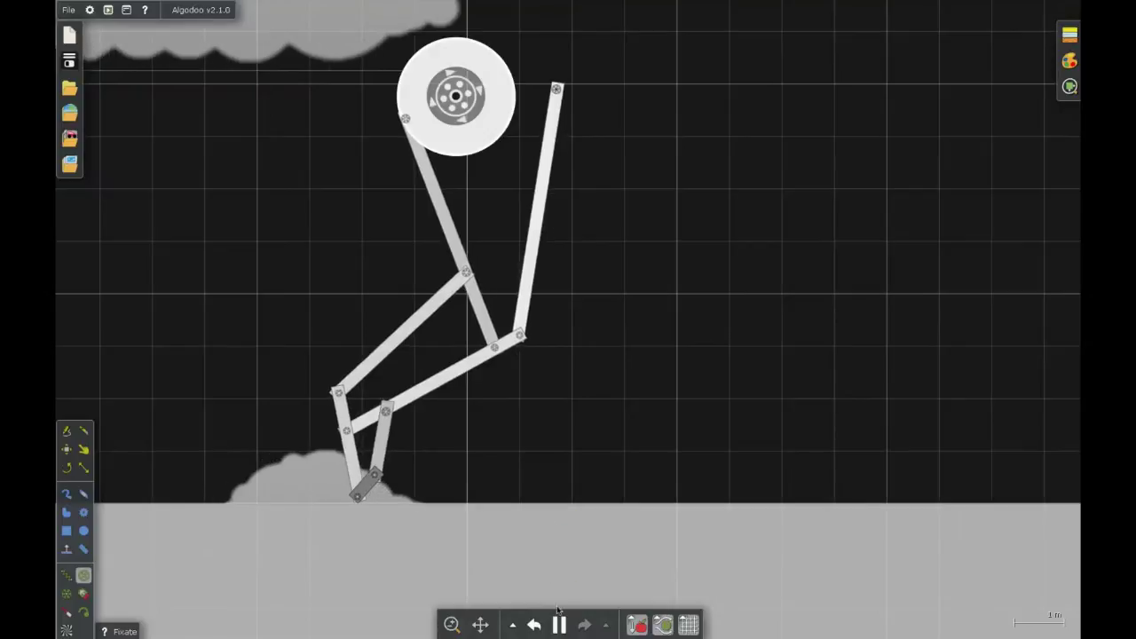
mouse_move(558, 625)
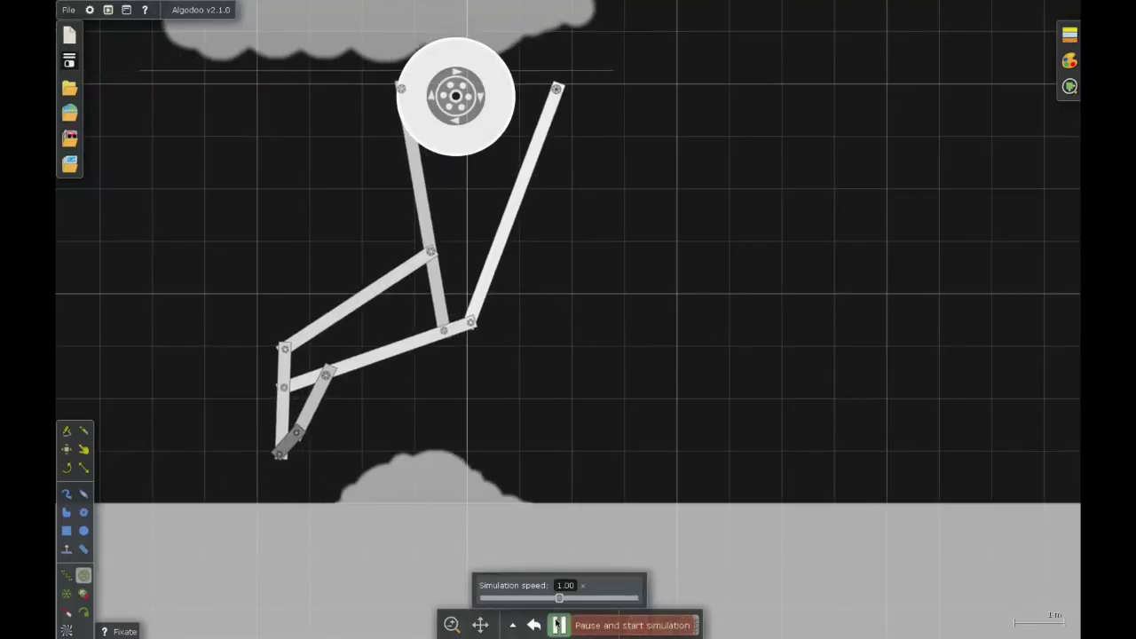
Step: Set the wheel motor to 30 rpm and 500 Nm torque, then run and pause a test
click(558, 625)
right_click(463, 129)
mouse_move(486, 240)
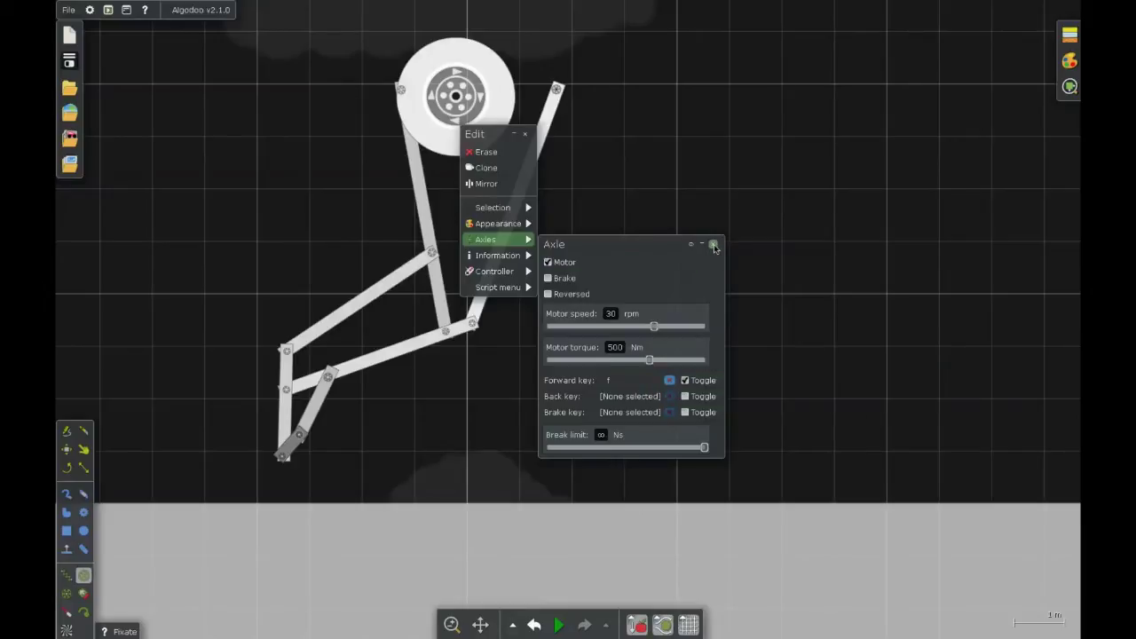
click(714, 245)
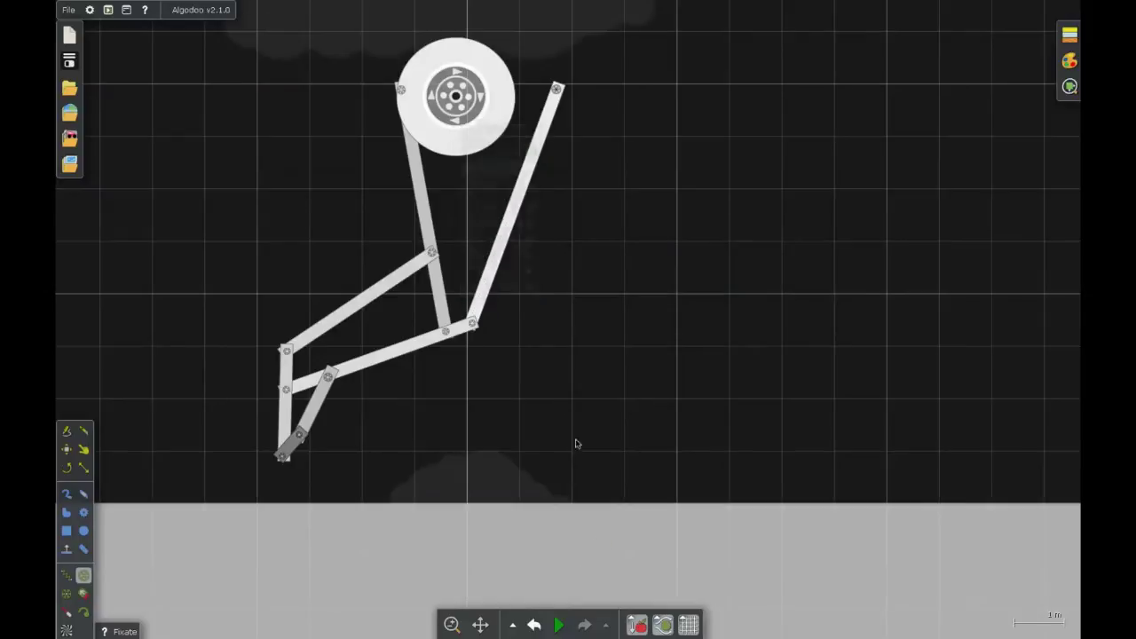
click(560, 624)
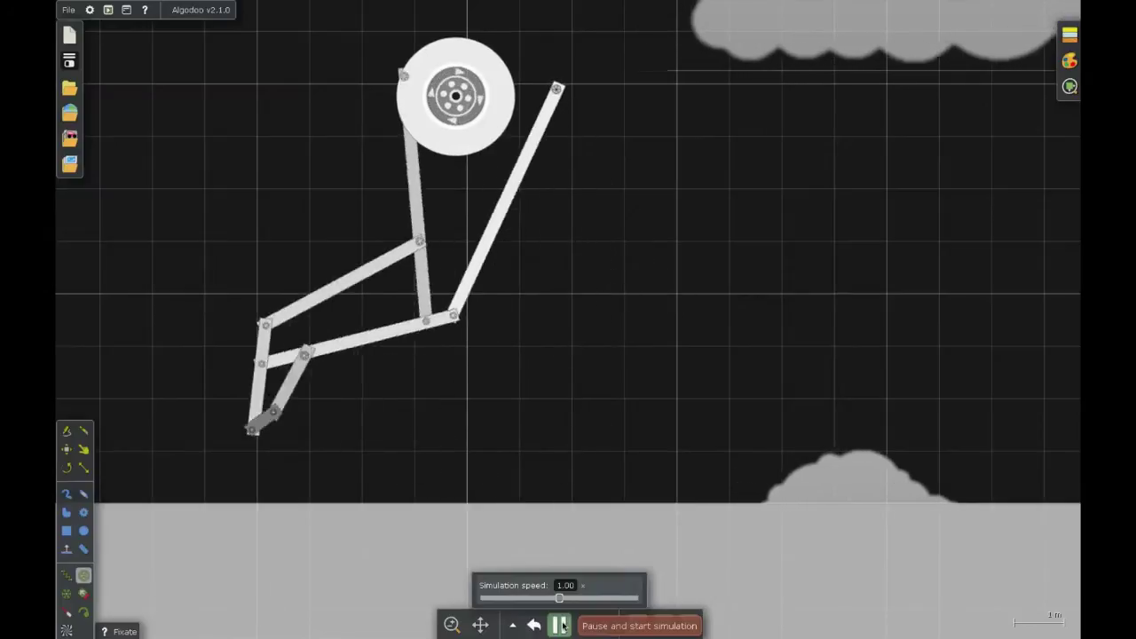
click(560, 625)
Step: Reopen and close the wheel's axle settings, then pause the simulation
right_click(464, 124)
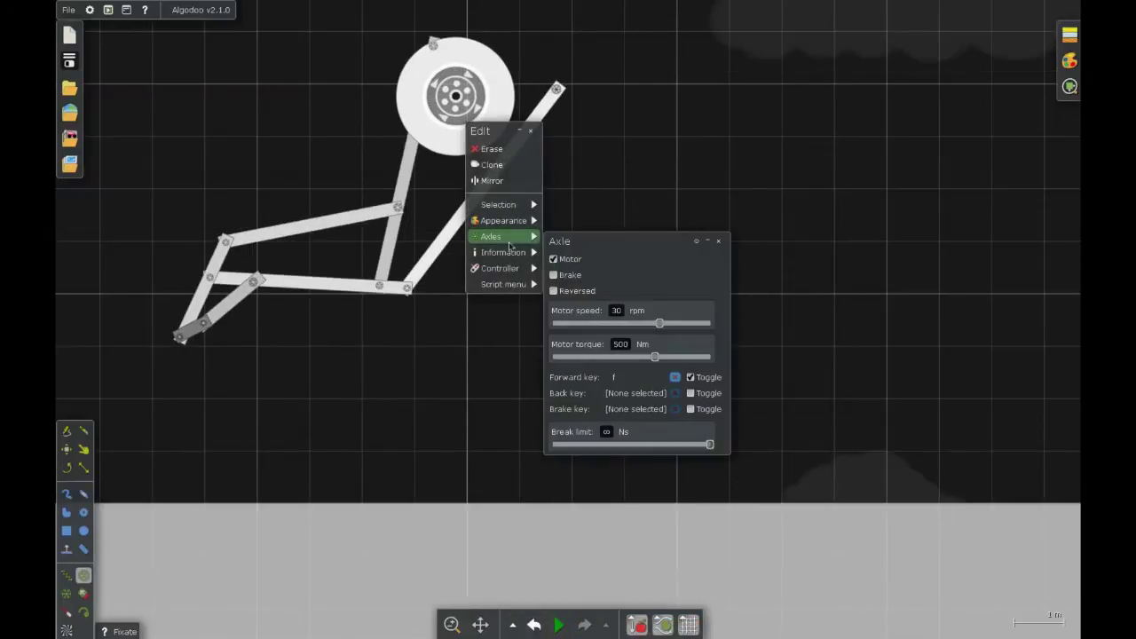
click(558, 625)
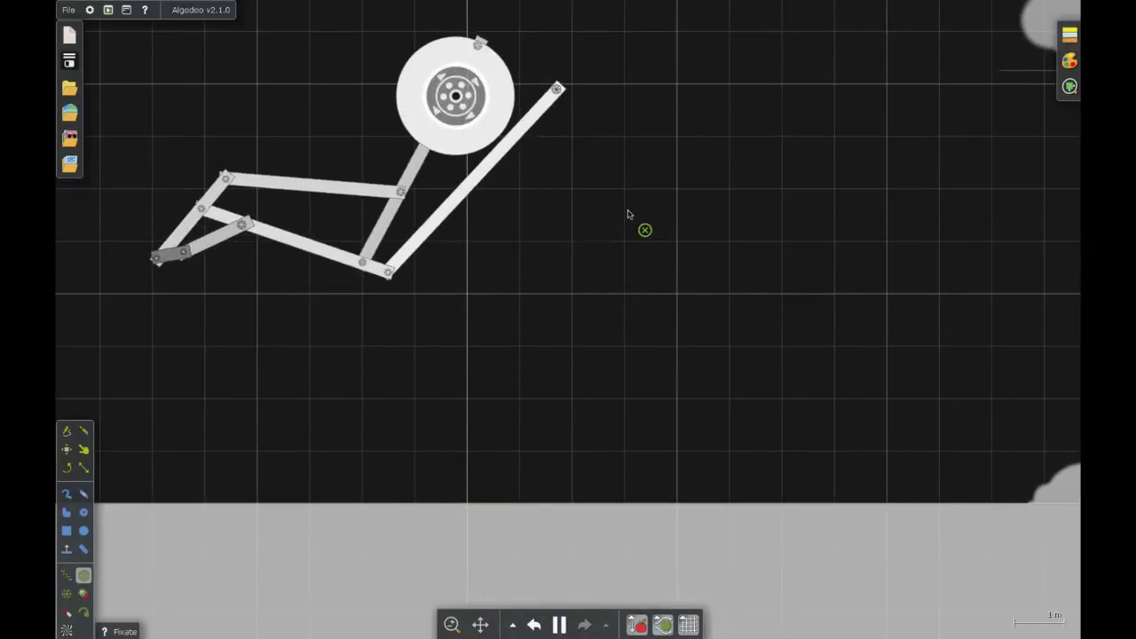
key(space)
click(67, 449)
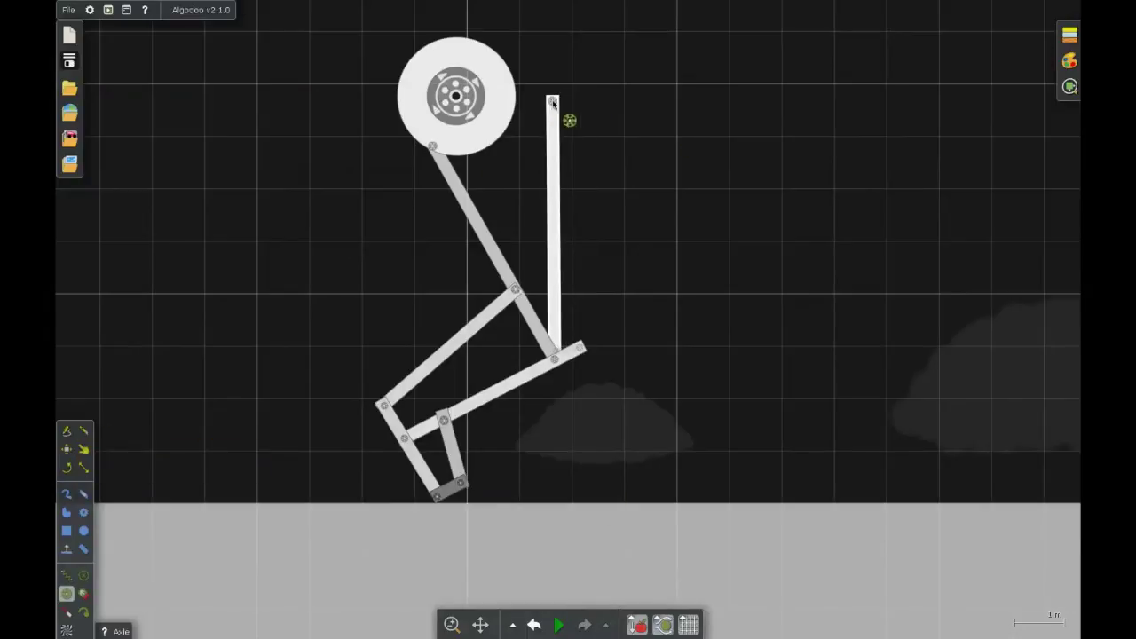
Step: Resume the simulation so the differently sized leg walkers stride side by side
click(559, 625)
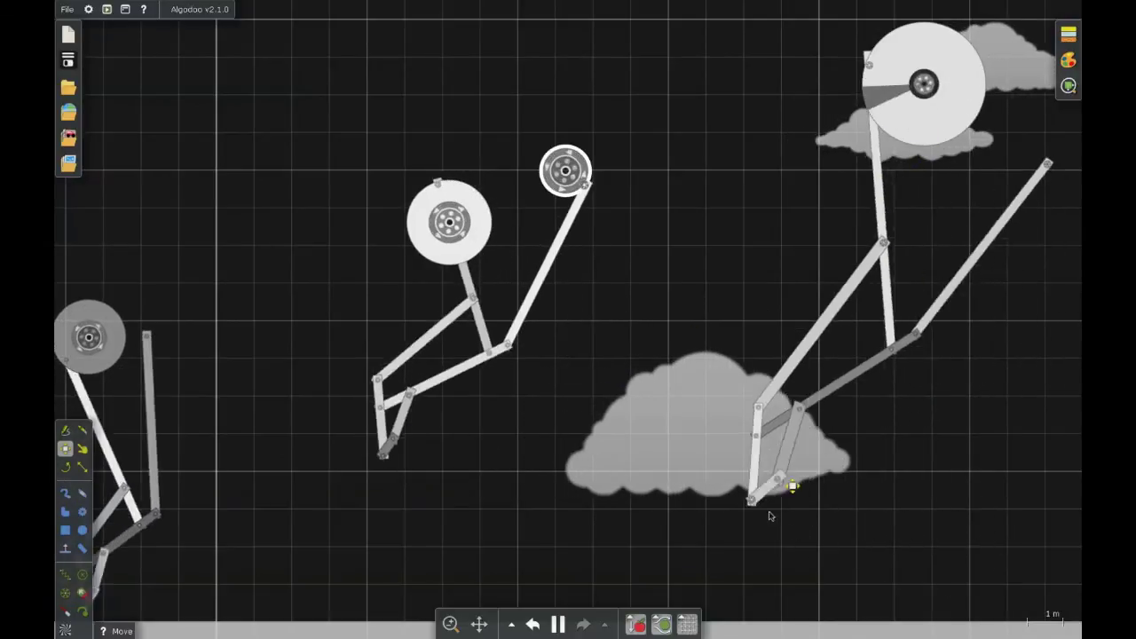
drag(891, 211, 505, 310)
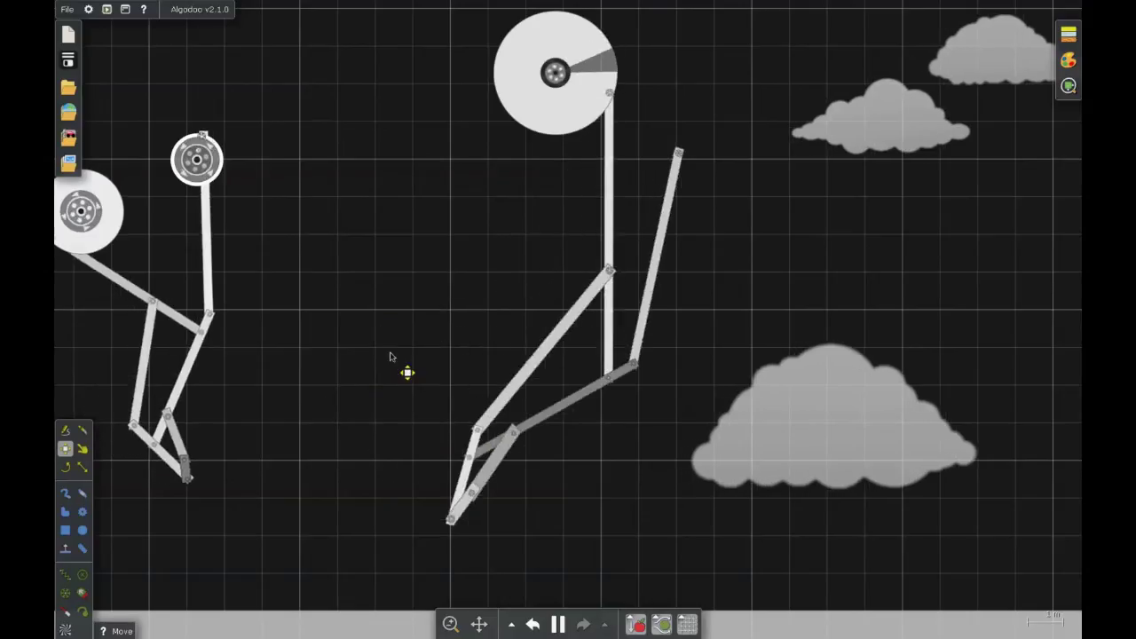
drag(375, 360, 662, 286)
scroll(482, 254, up, 2)
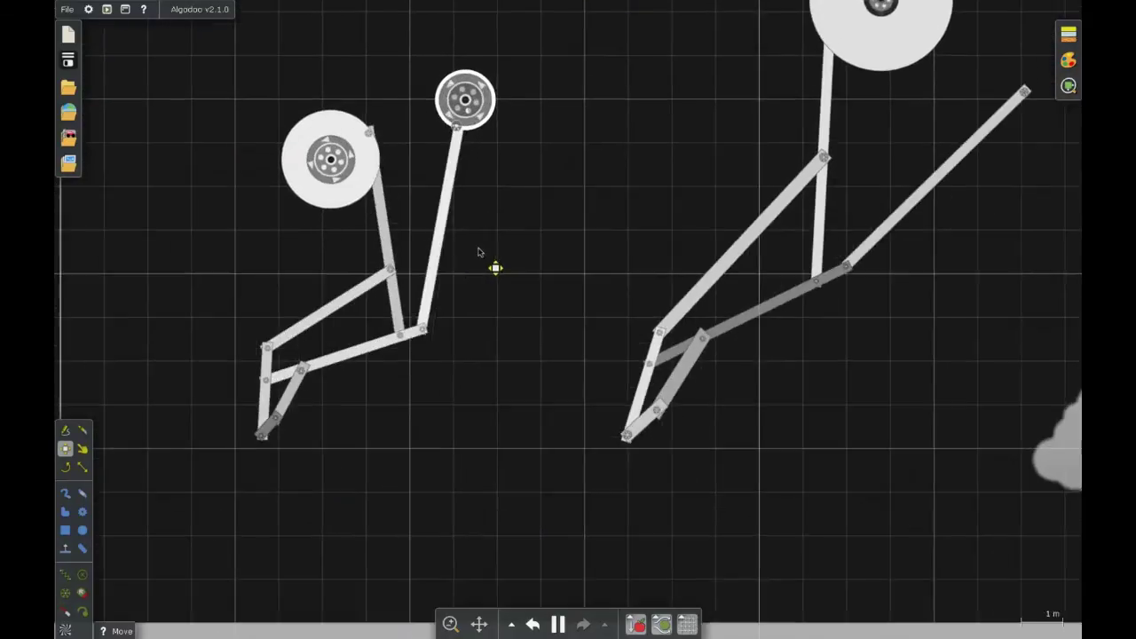
scroll(431, 296, down, 5)
drag(388, 270, 476, 315)
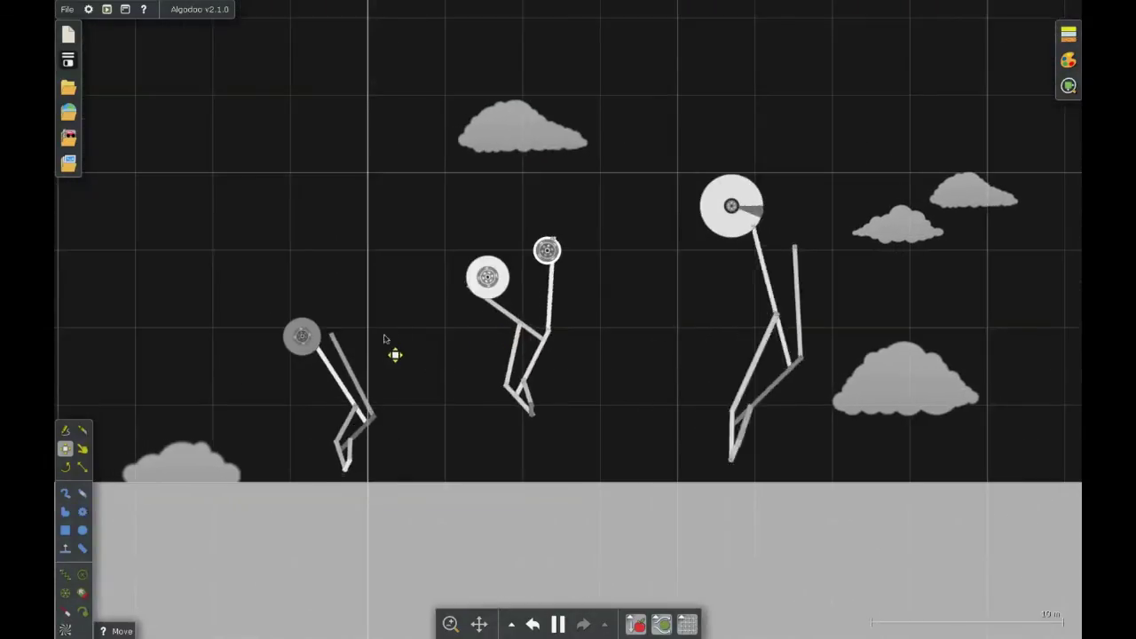
drag(385, 338, 451, 337)
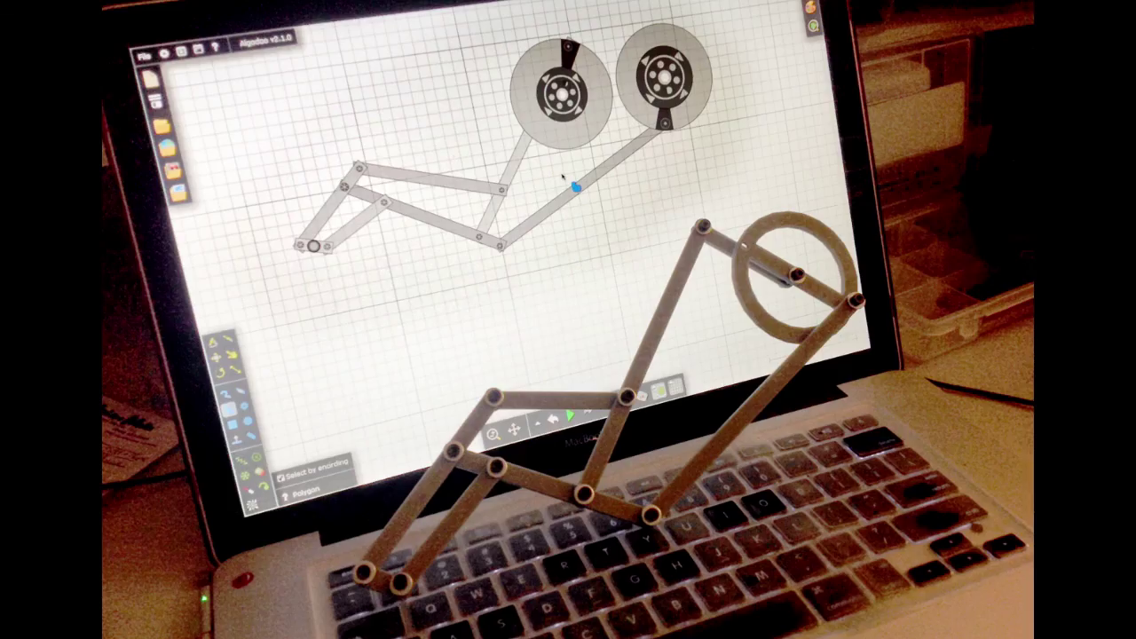